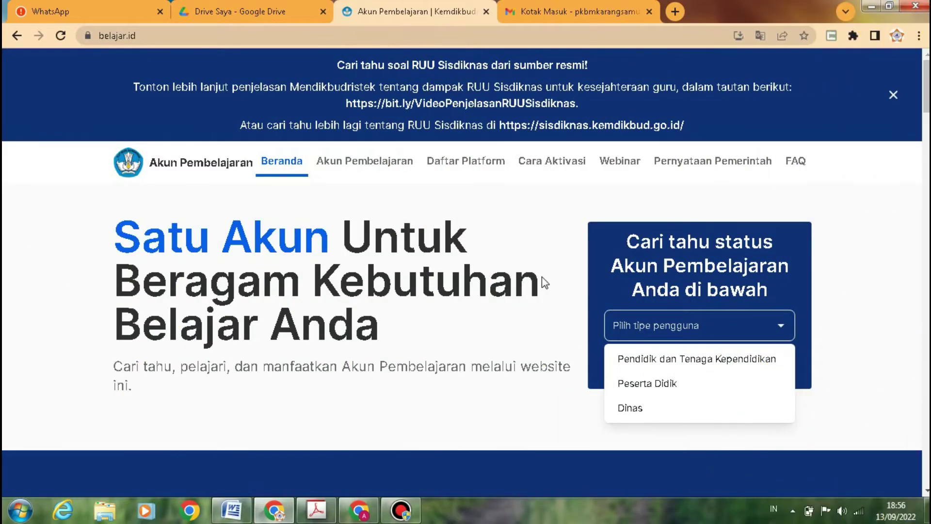
# - Close the user-type list without choosing a user type
pyautogui.click(545, 220)
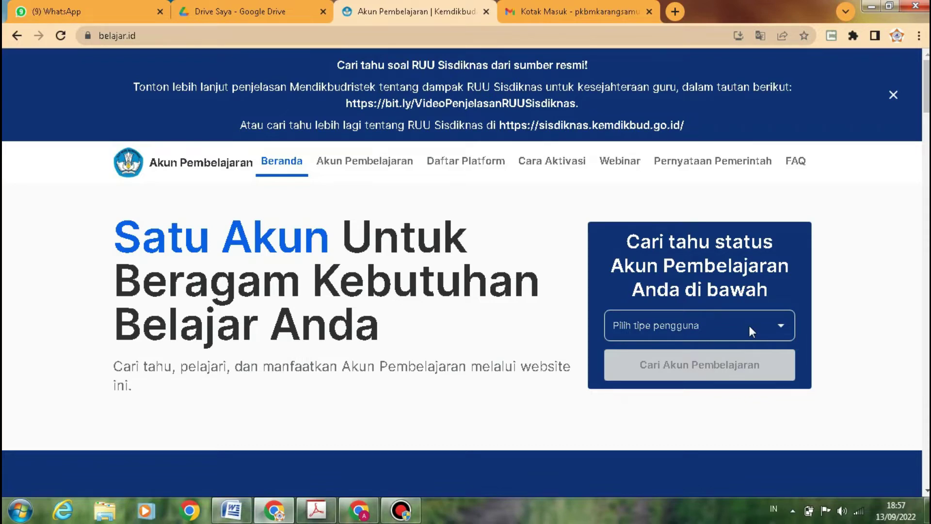
# - Choose 'Pendidik dan Tenaga Kependidikan' as the user type and start the learning account search
pyautogui.click(750, 327)
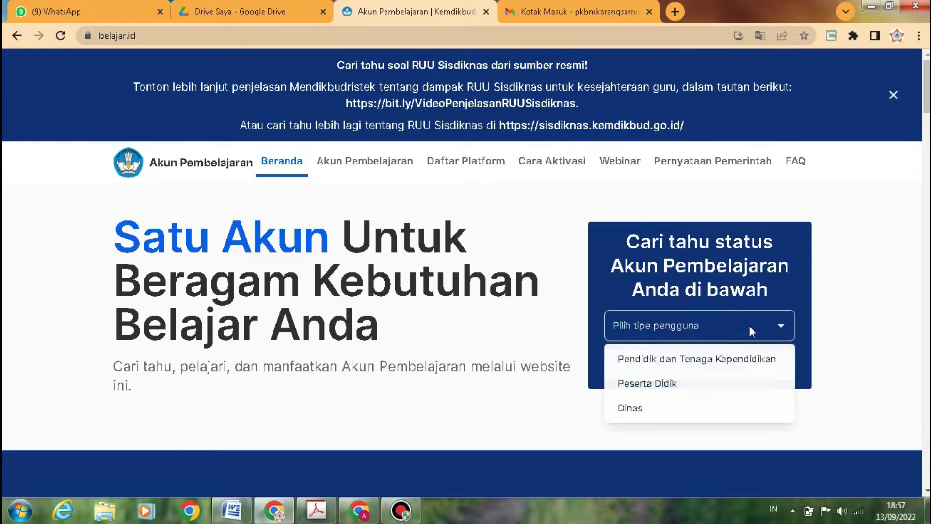
pyautogui.click(741, 358)
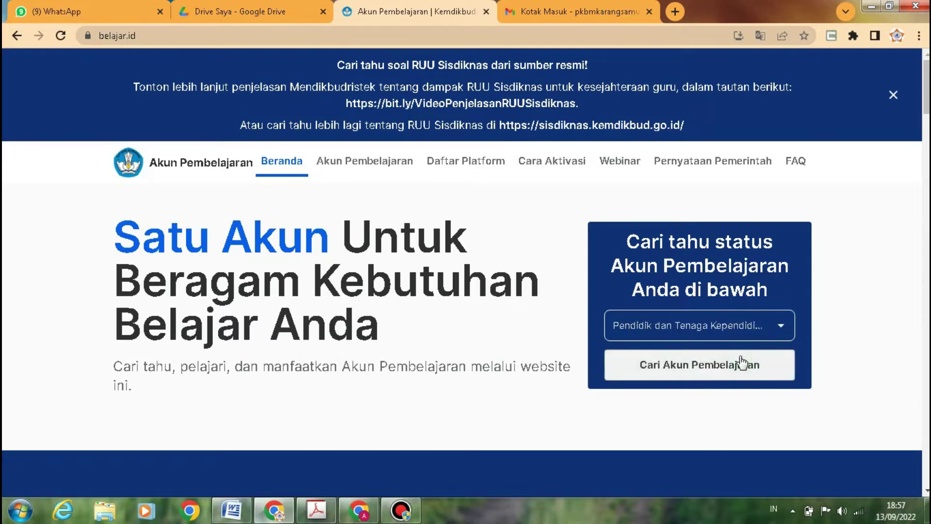
pyautogui.click(713, 369)
# - Enter NPSN P9934789 and continue to the next step
pyautogui.click(418, 371)
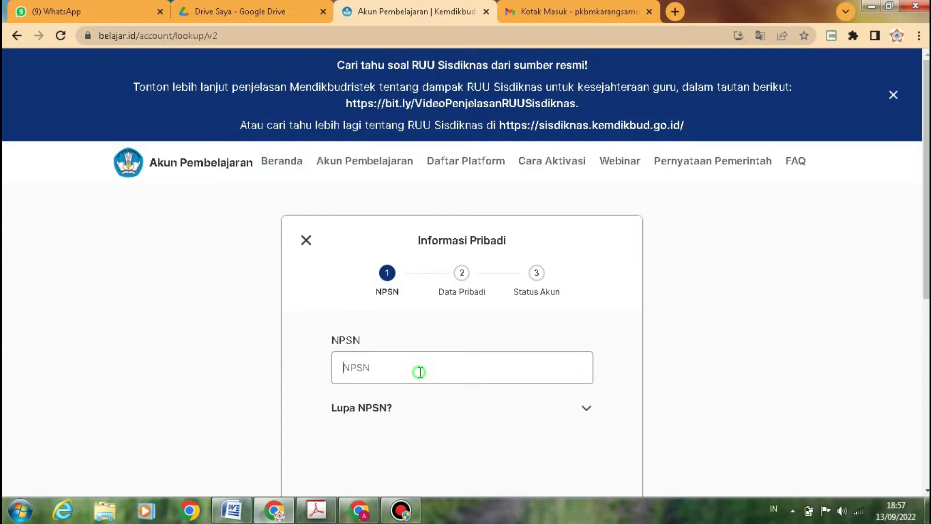
pyautogui.write('p')
pyautogui.press('BackSpace')
pyautogui.write('P9934789')
pyautogui.scroll(-3, 421, 374)
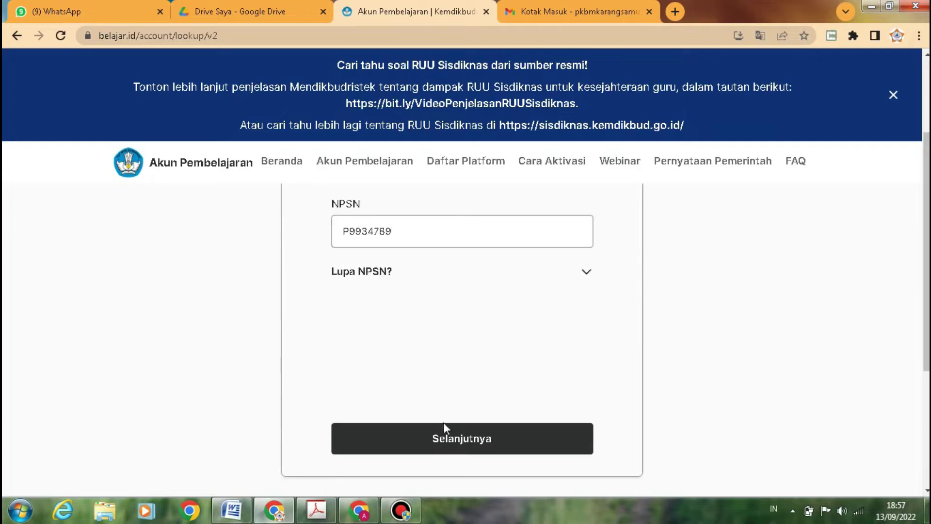
pyautogui.click(446, 437)
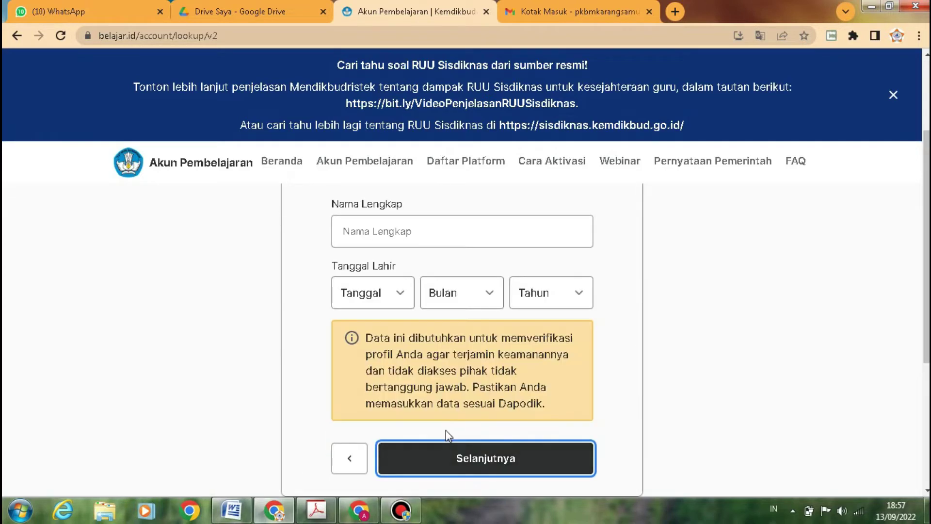
pyautogui.scroll(3, 446, 429)
# - Enter the teacher's full name in the Data Pribadi form
pyautogui.click(442, 365)
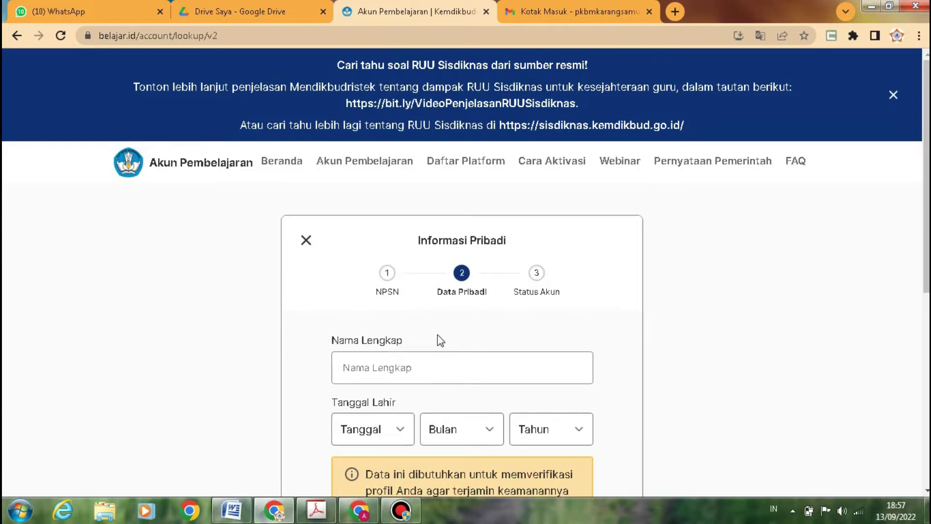
pyautogui.scroll(-7, 437, 334)
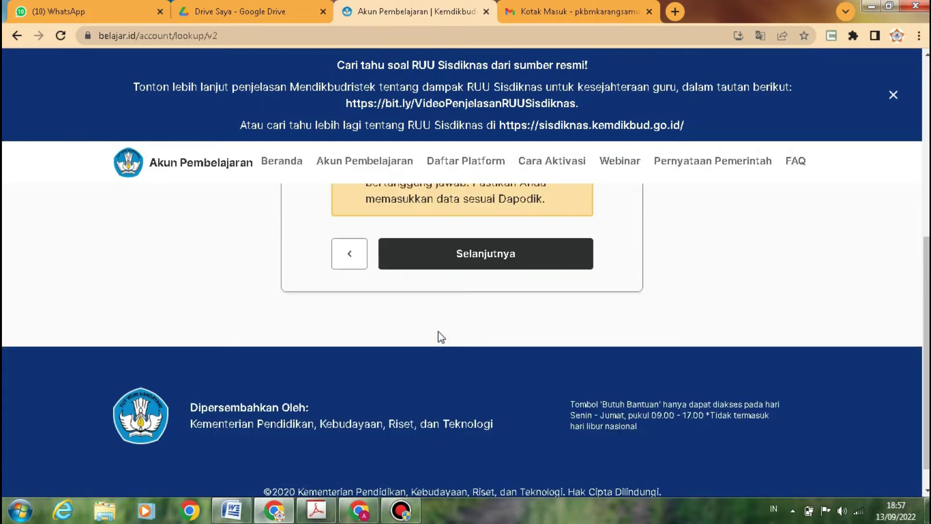
pyautogui.scroll(3, 502, 269)
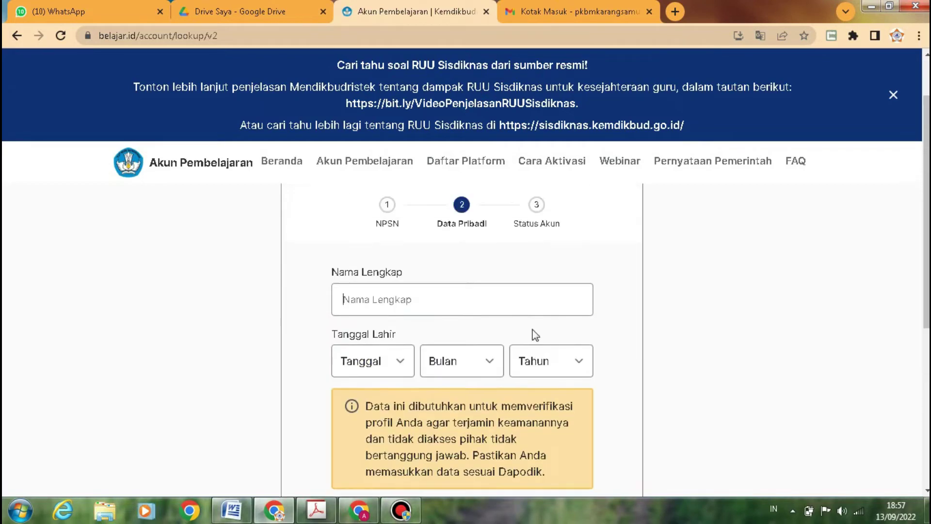
pyautogui.scroll(3, 534, 332)
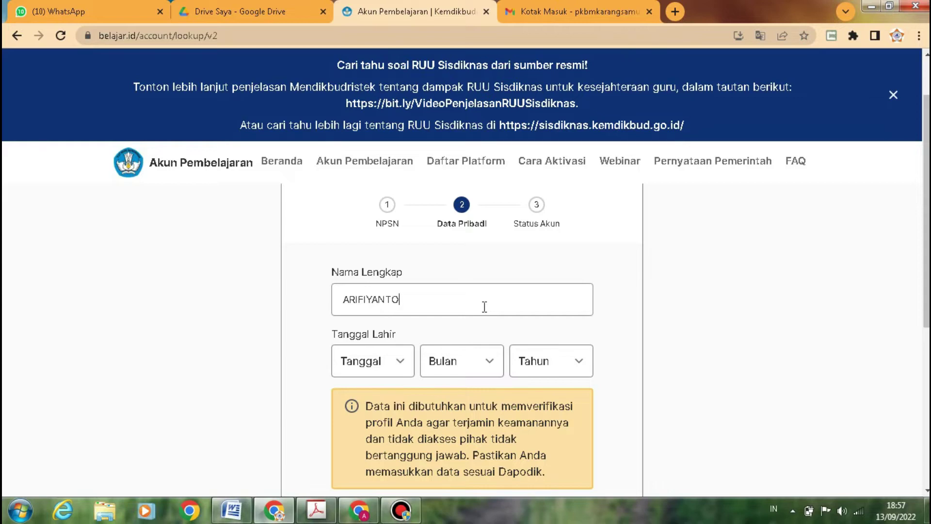
# - Set the teacher's birth day, month and year, then submit the personal data
pyautogui.click(396, 365)
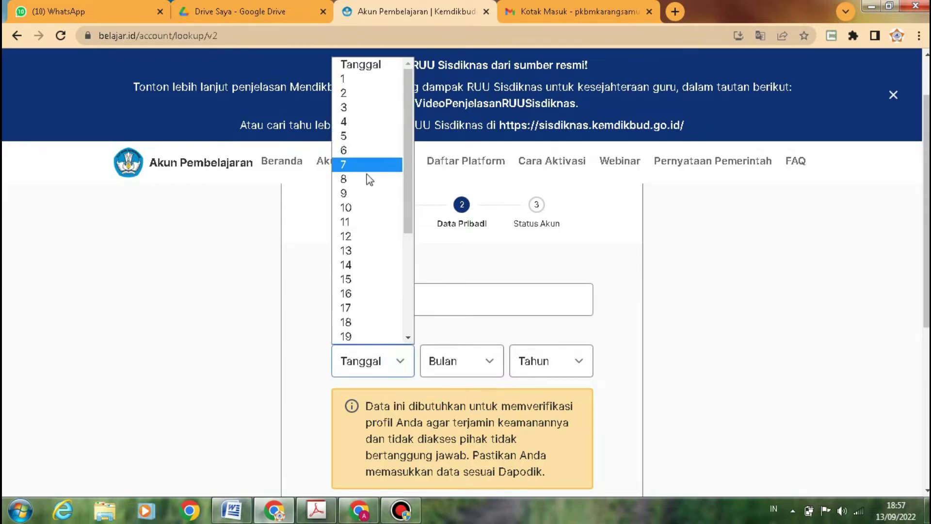
pyautogui.click(370, 194)
pyautogui.click(452, 362)
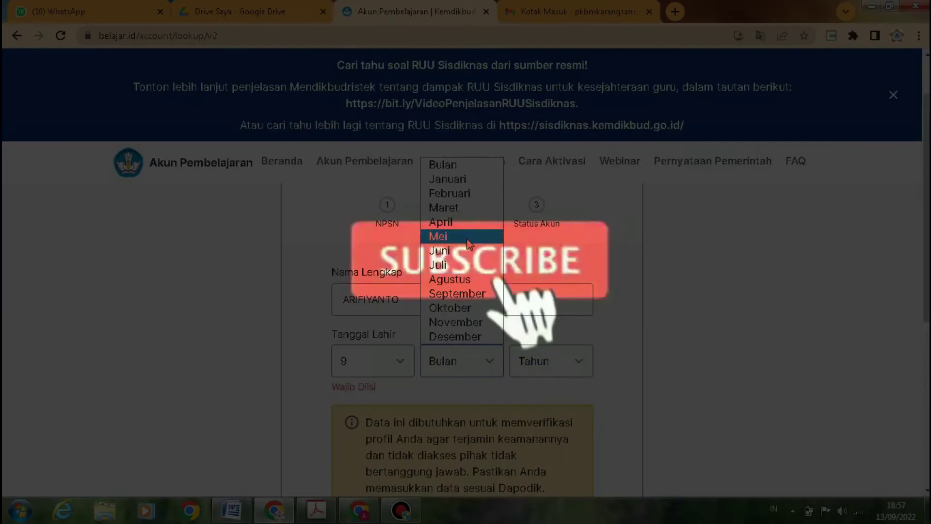
pyautogui.click(458, 205)
pyautogui.click(474, 358)
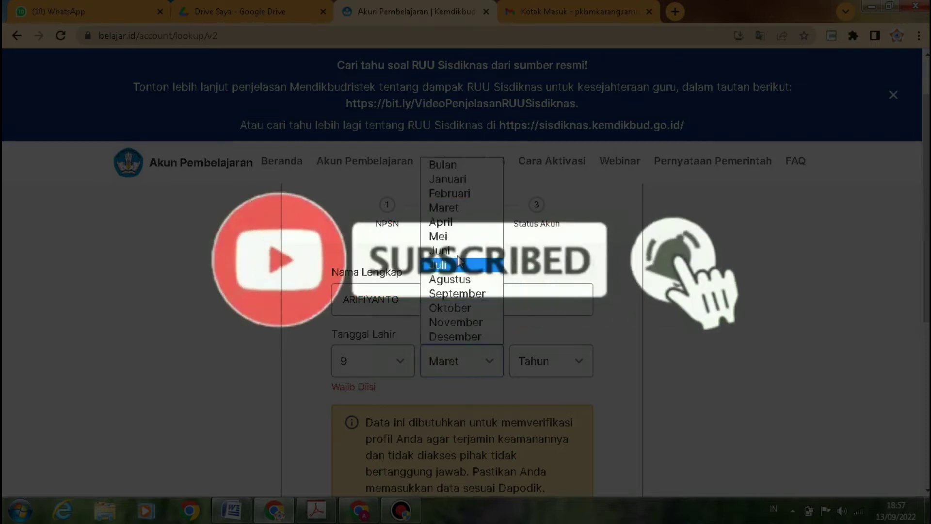
pyautogui.click(457, 230)
pyautogui.click(550, 368)
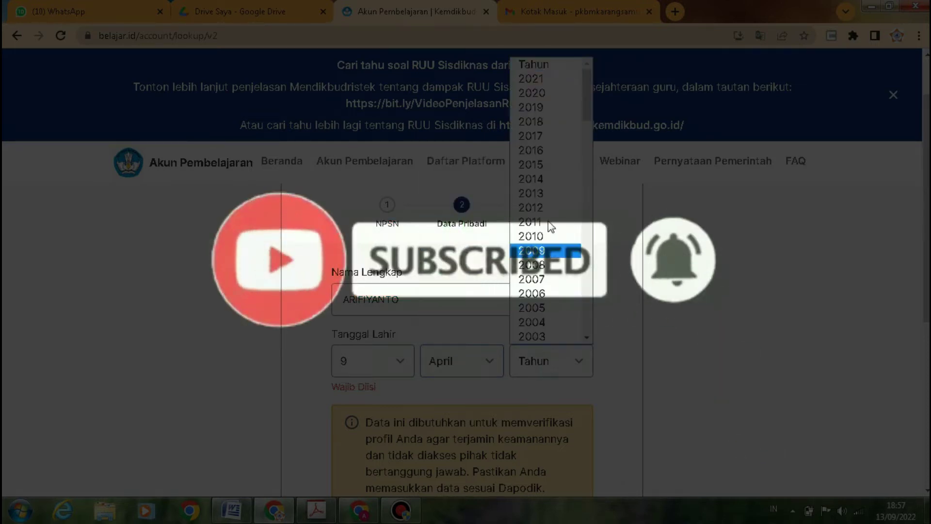
pyautogui.scroll(-5, 547, 260)
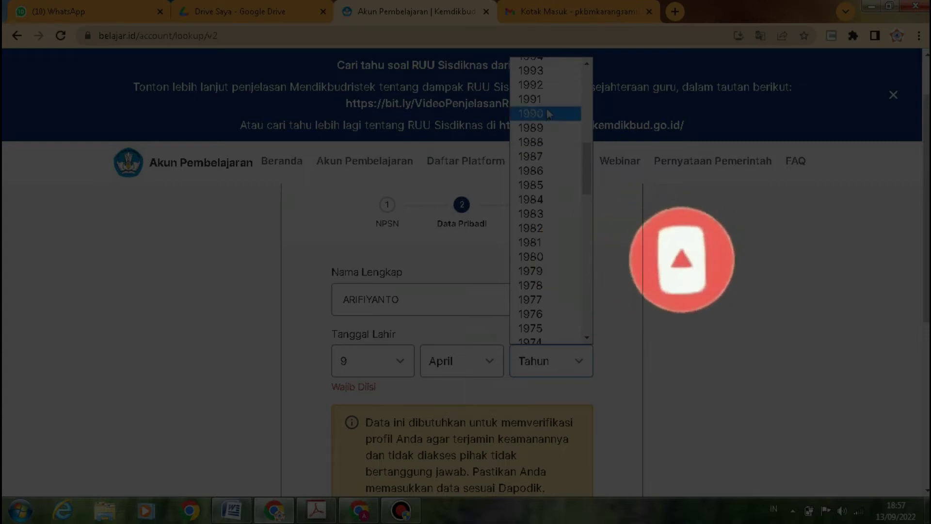
pyautogui.click(533, 115)
pyautogui.scroll(-5, 515, 417)
pyautogui.click(487, 262)
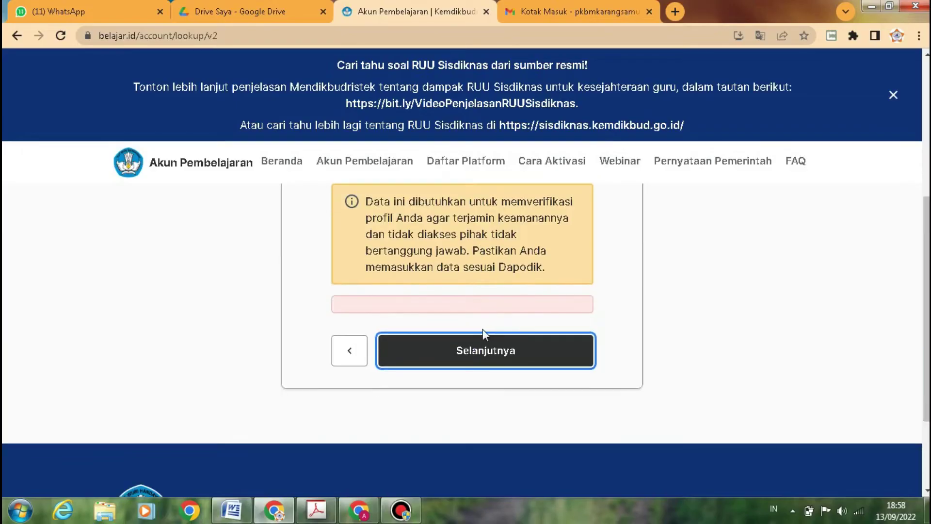
# - Continue past the personal data step to show the Status Akun card reading Belum Aktif
pyautogui.click(486, 349)
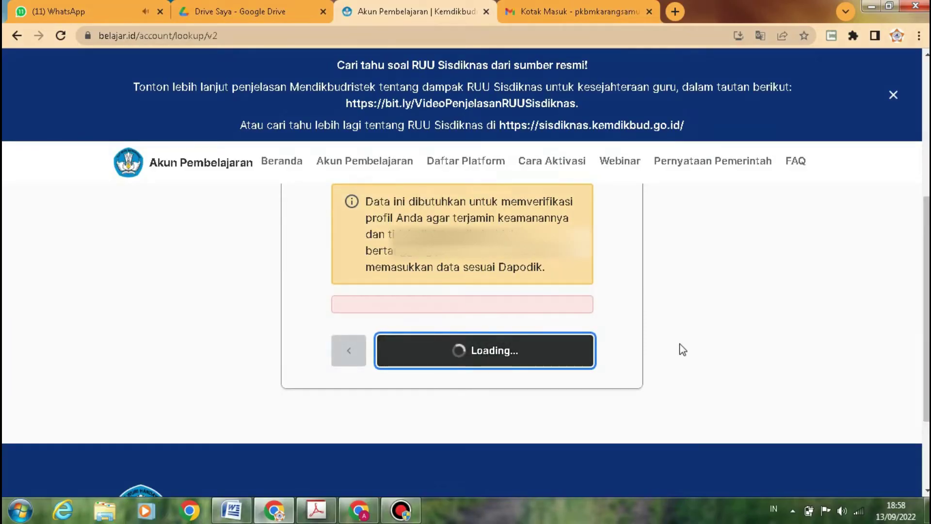
pyautogui.scroll(4, 682, 347)
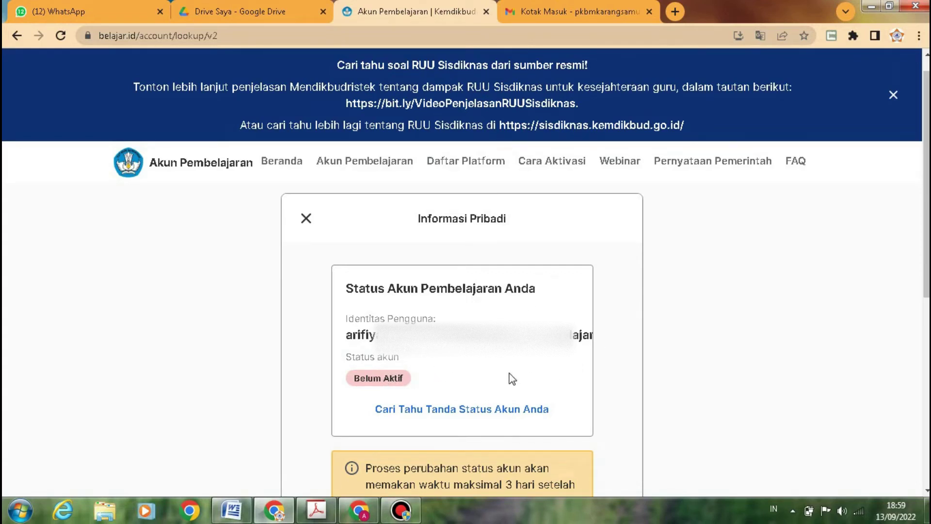
pyautogui.scroll(-1, 510, 378)
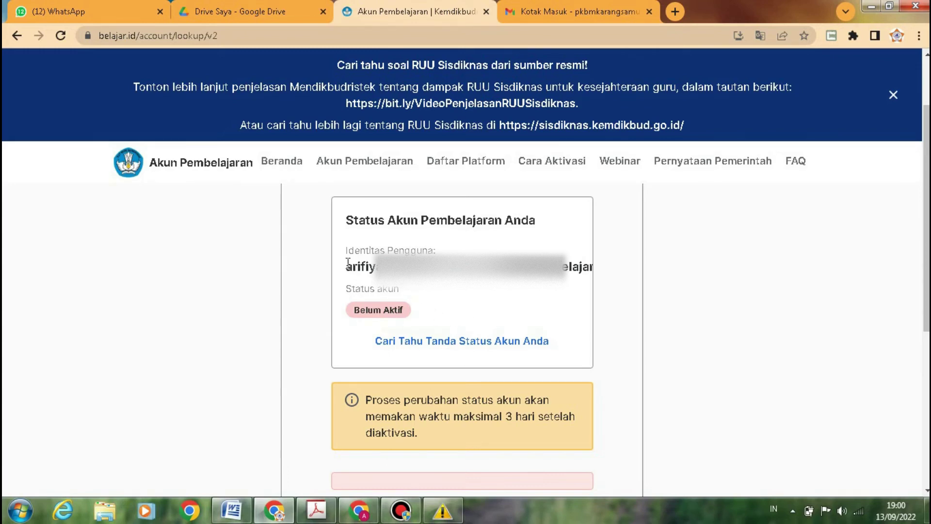
pyautogui.scroll(-4, 484, 316)
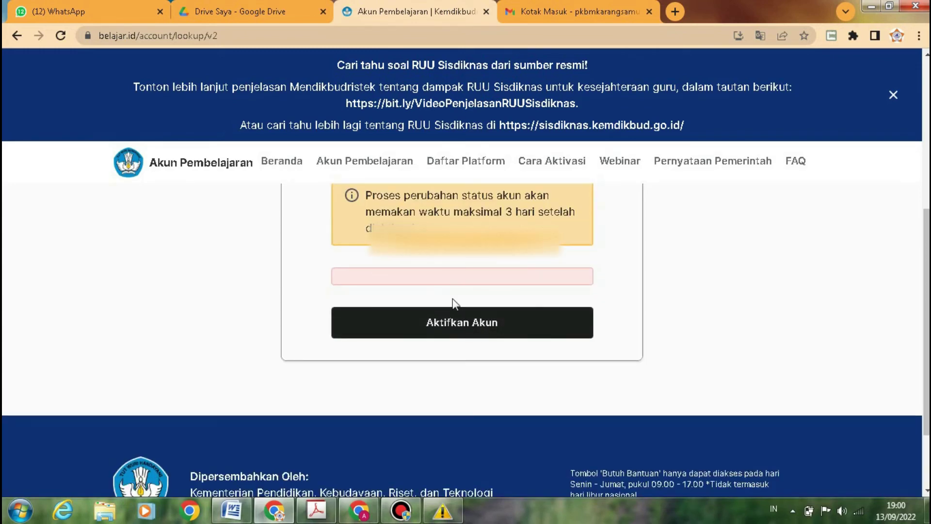
# - Activate the account and send its details via 'Kirim ke alamat email pribadi'
pyautogui.click(465, 319)
pyautogui.click(501, 329)
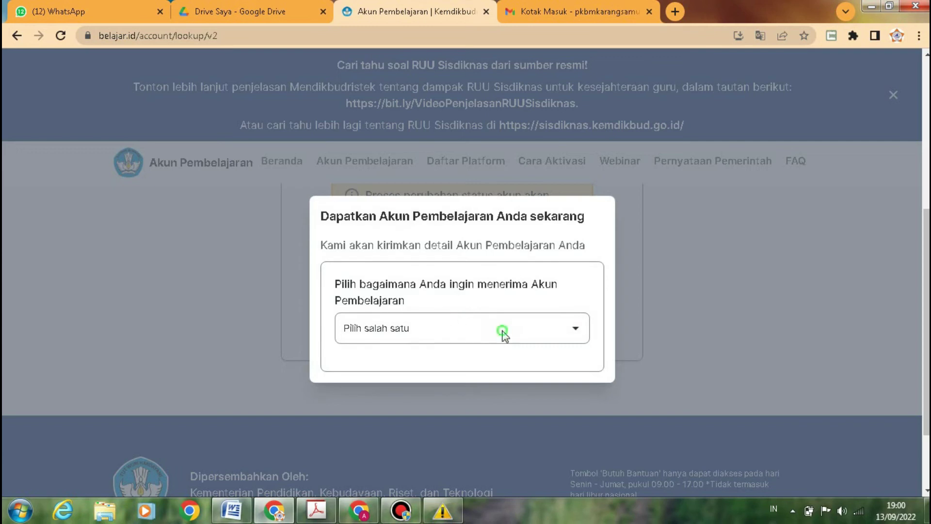
pyautogui.click(459, 361)
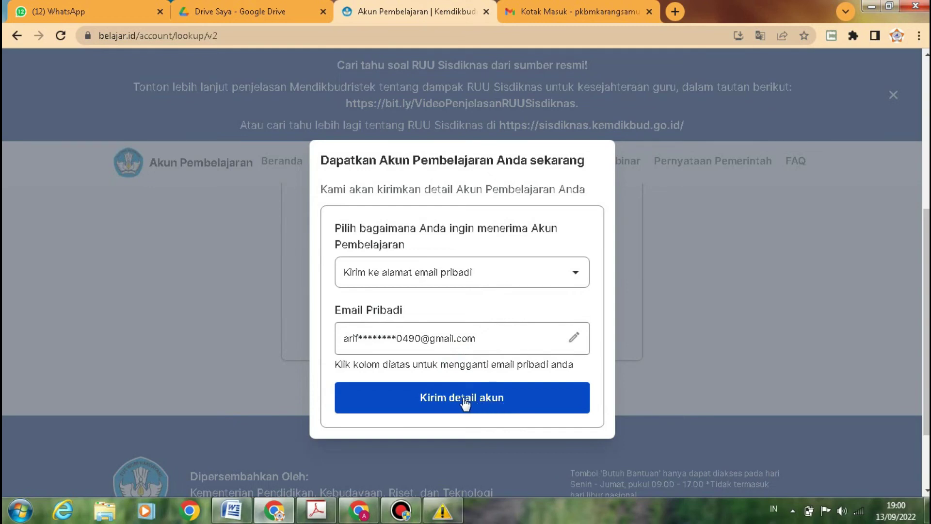
pyautogui.click(511, 403)
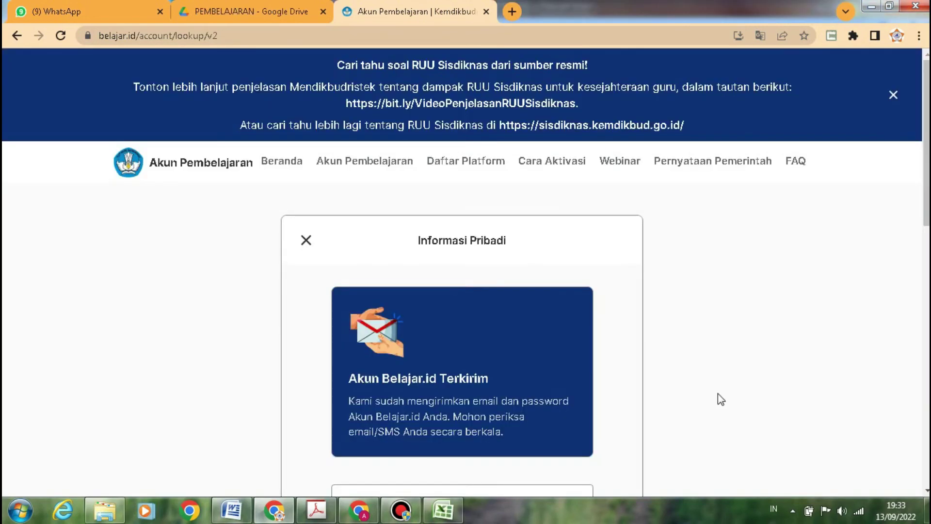
pyautogui.scroll(-3, 721, 399)
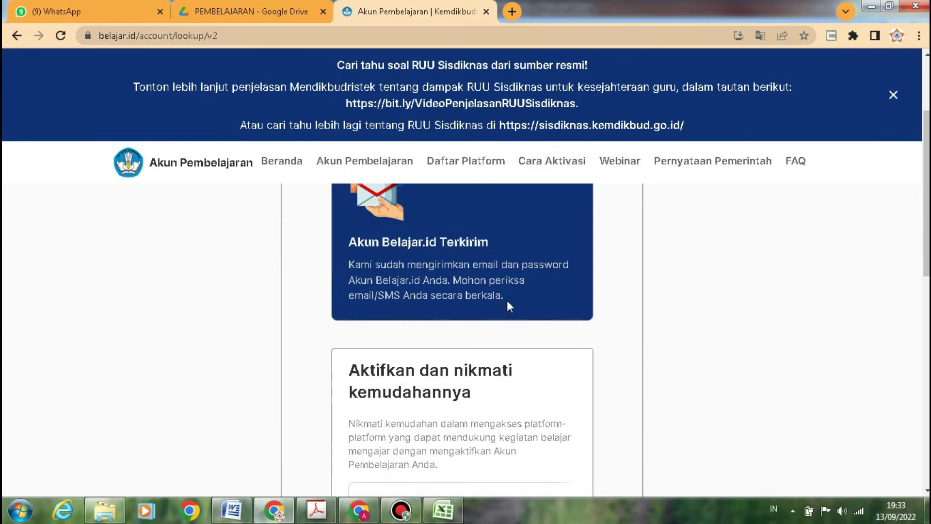
pyautogui.scroll(-3, 507, 300)
pyautogui.scroll(5, 508, 301)
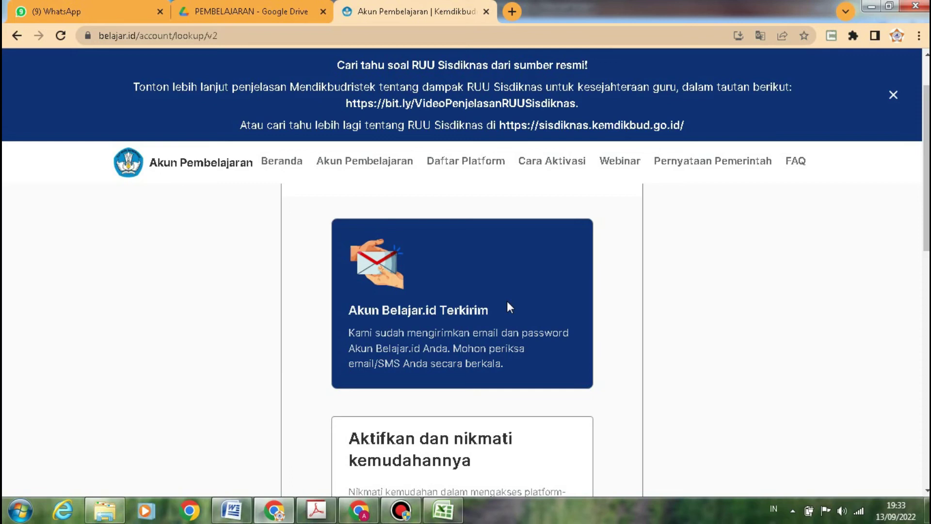
pyautogui.scroll(-3, 510, 310)
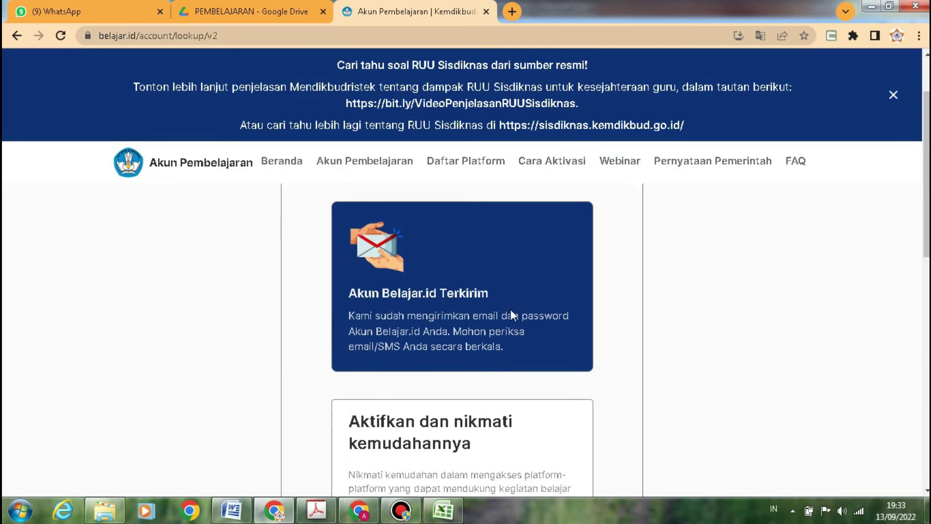
pyautogui.scroll(-3, 512, 310)
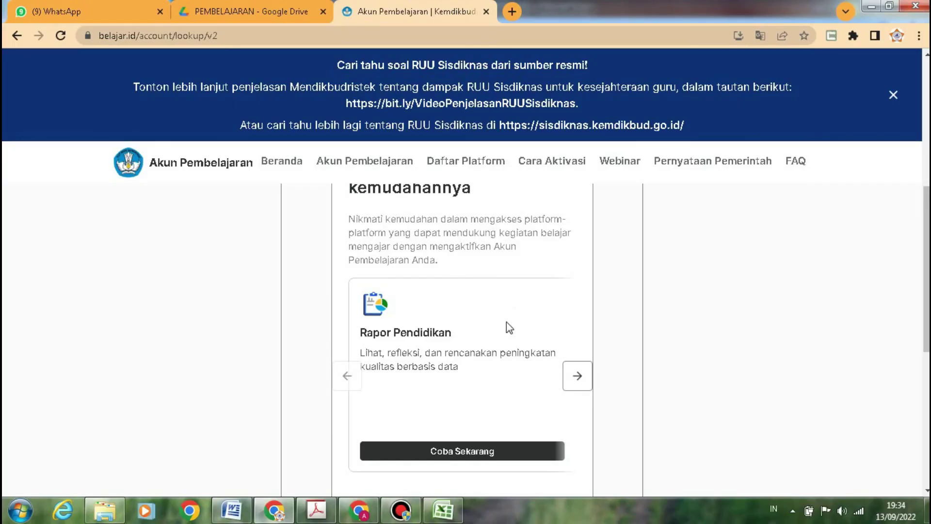
pyautogui.moveTo(398, 517)
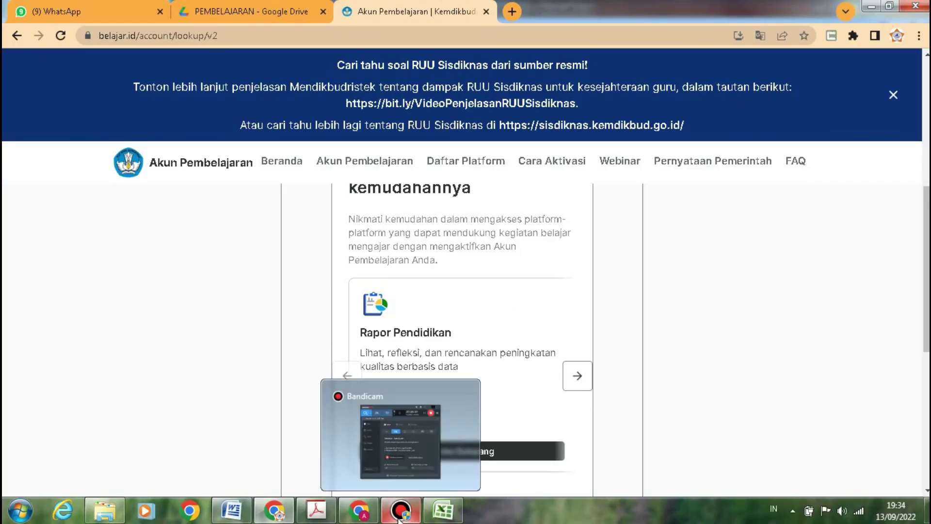